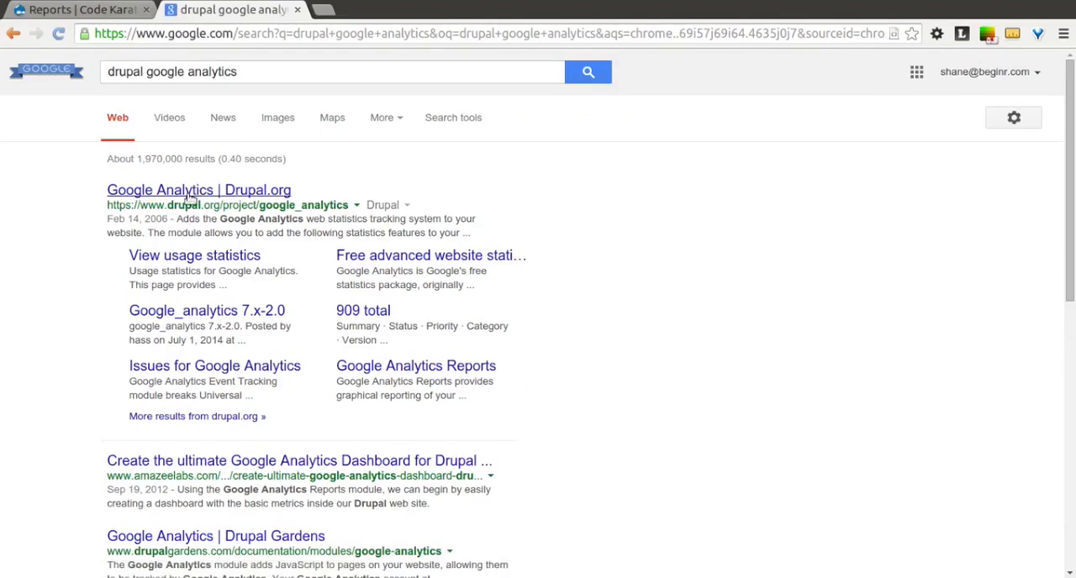
Step: Open the Google Analytics project page on Drupal.org and copy the link address of the recommended 7.x-2.1 tar.gz release
left_click(191, 200)
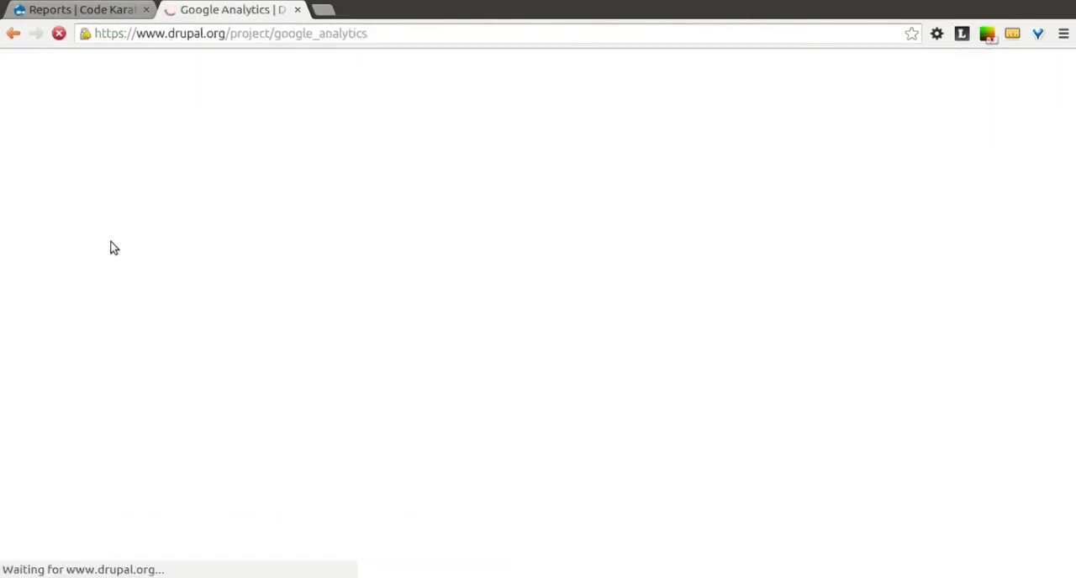
scroll(113, 248, "down", 5)
scroll(113, 248, "down", 4)
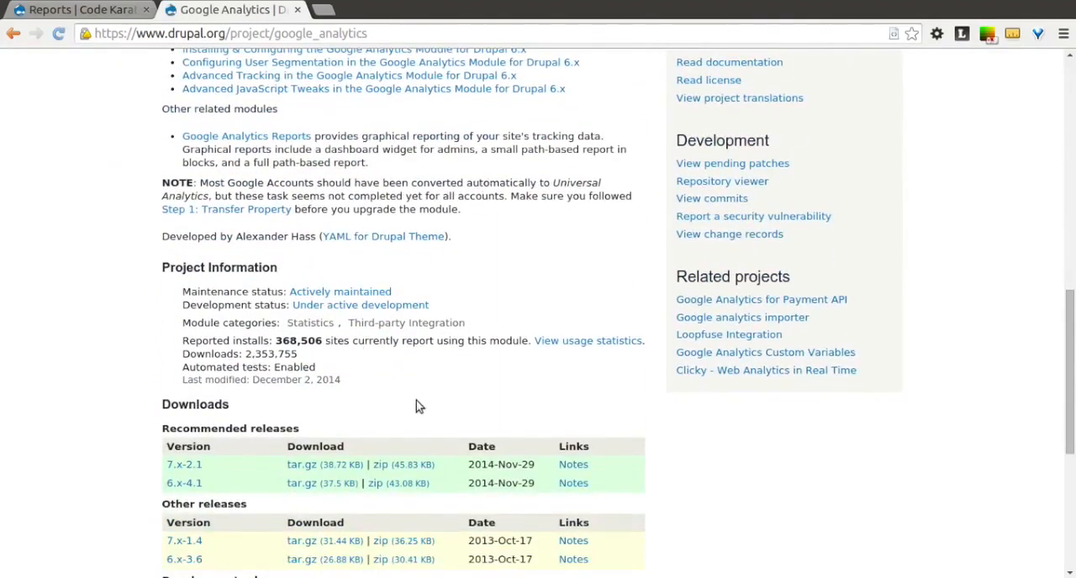
scroll(419, 405, "down", 2)
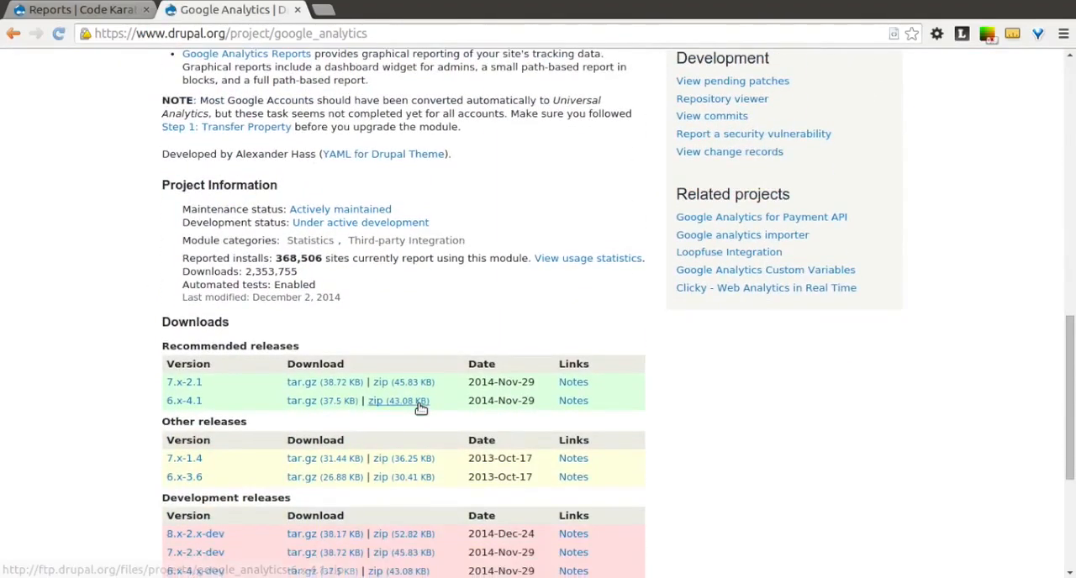
right_click(302, 386)
left_click(406, 473)
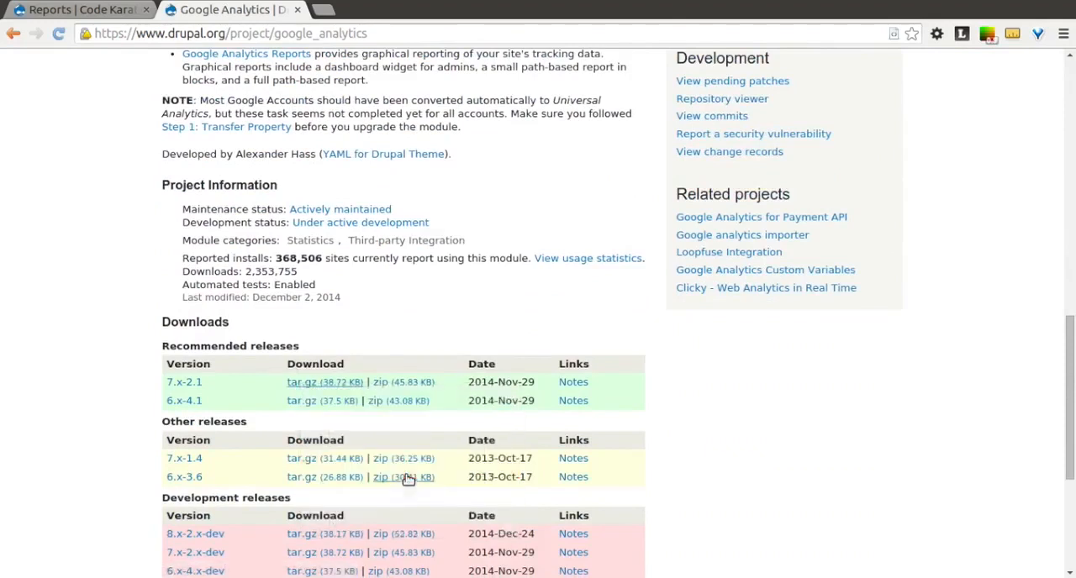
left_click(126, 10)
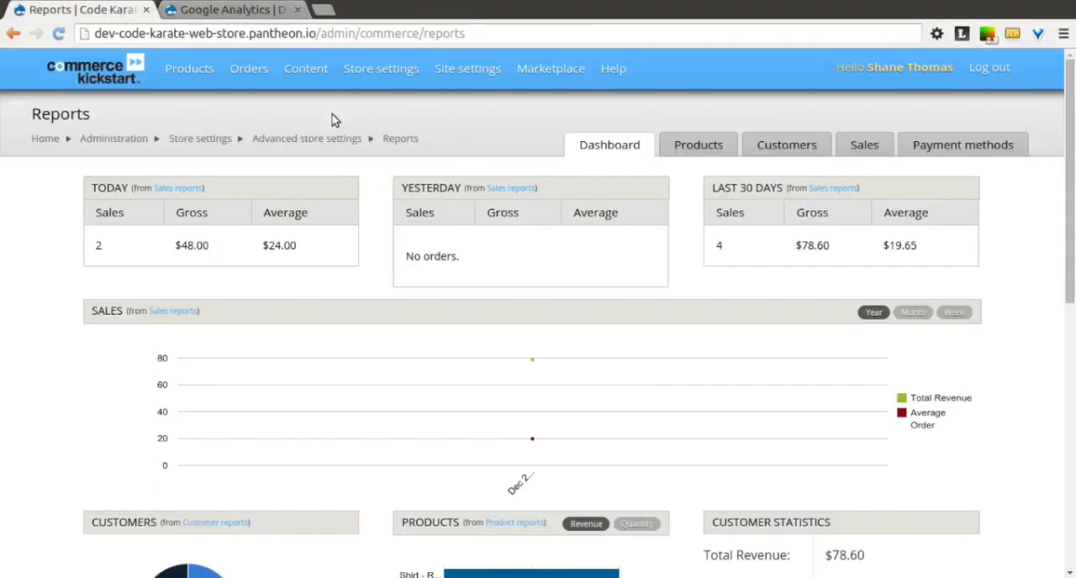
mouse_move(463, 71)
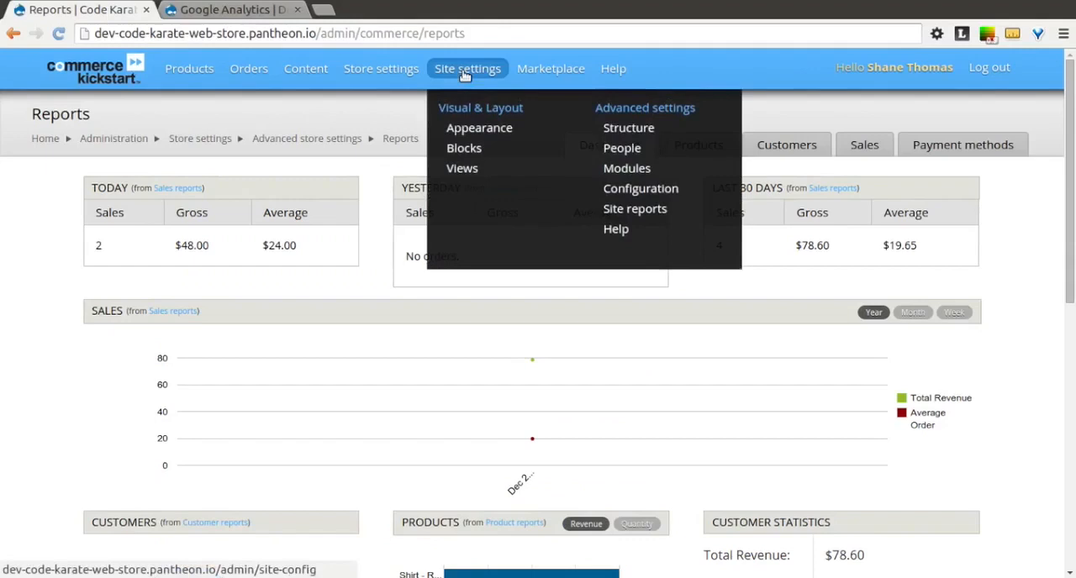
left_click(626, 167)
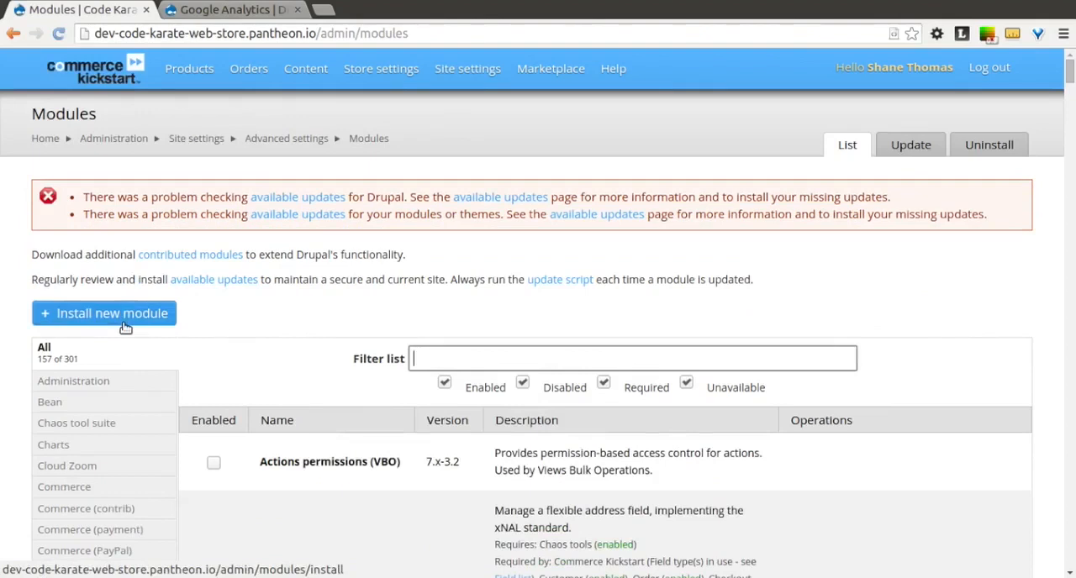
left_click(126, 324)
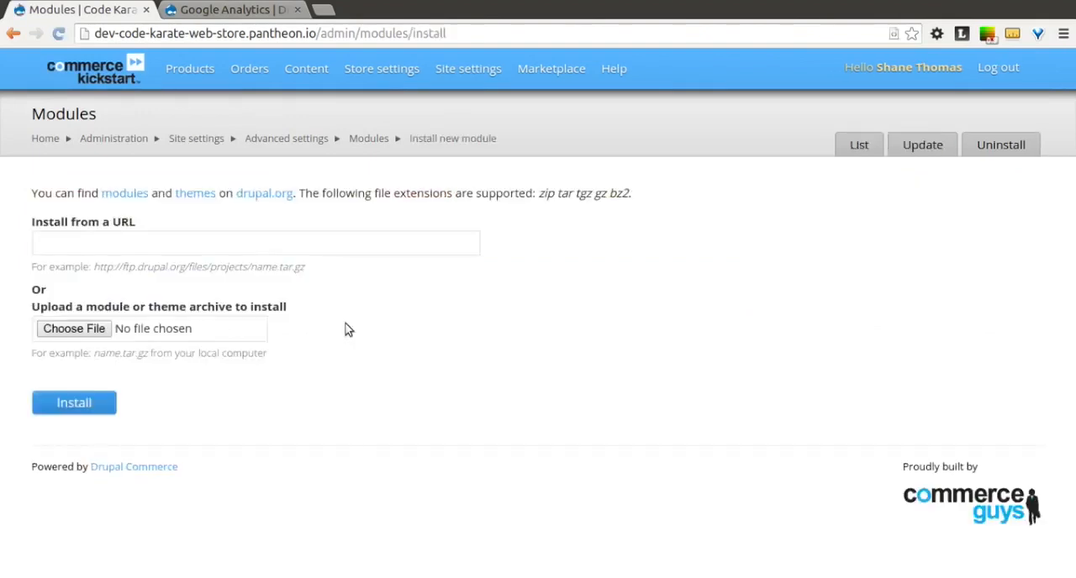
left_click(192, 243)
key("ctrl+v")
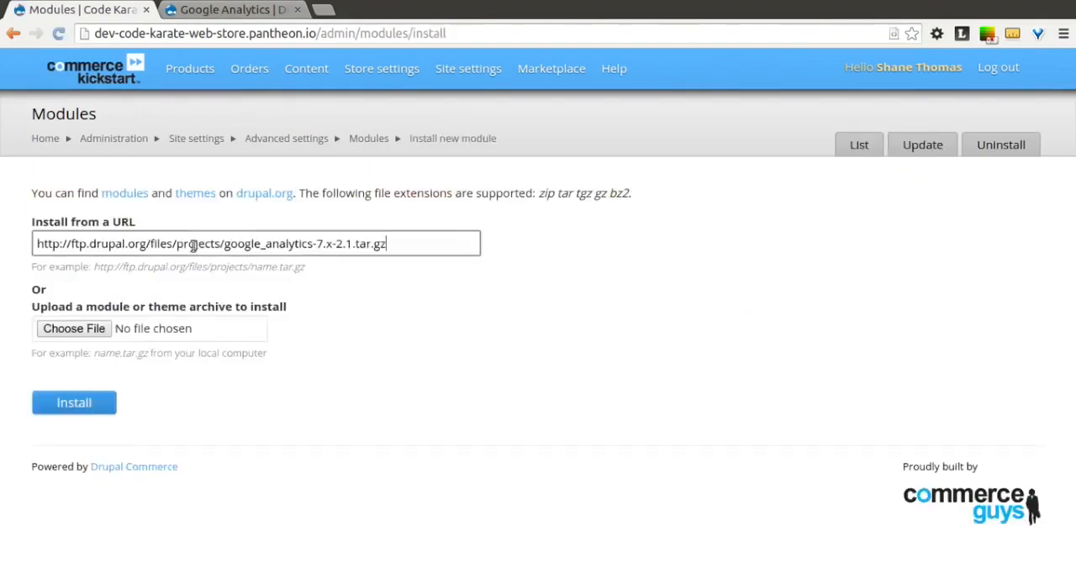
left_click(93, 407)
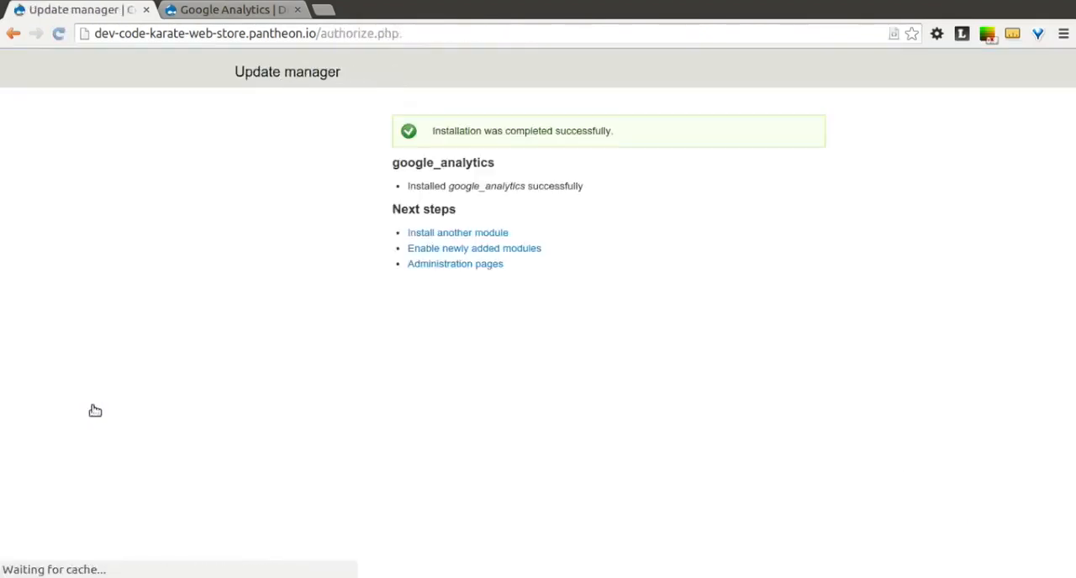
Step: Filter the site's module list by "google", enable the Google Analytics module and save the module configuration
left_click(426, 256)
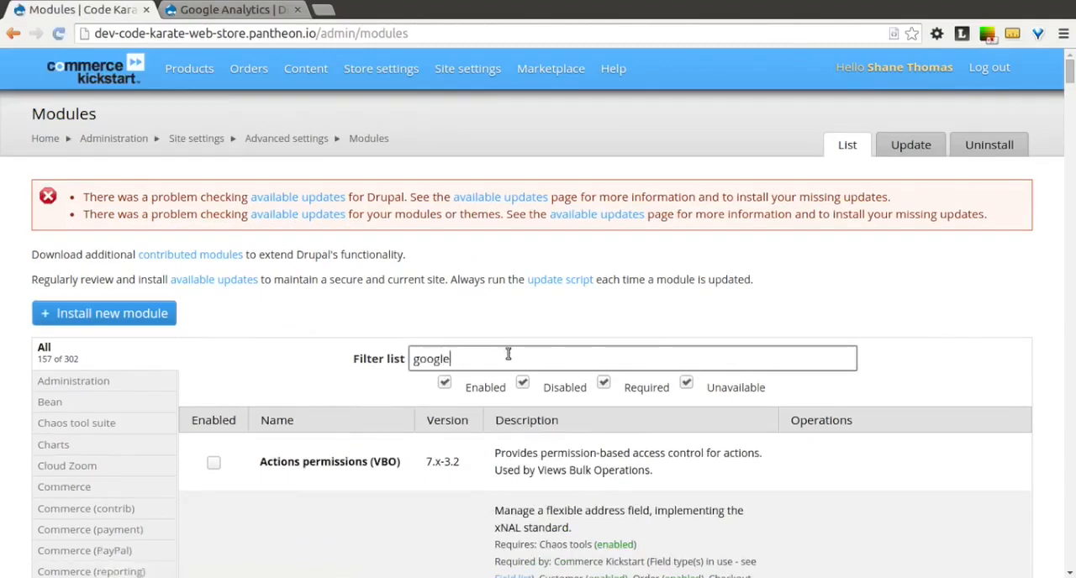
left_click(311, 340)
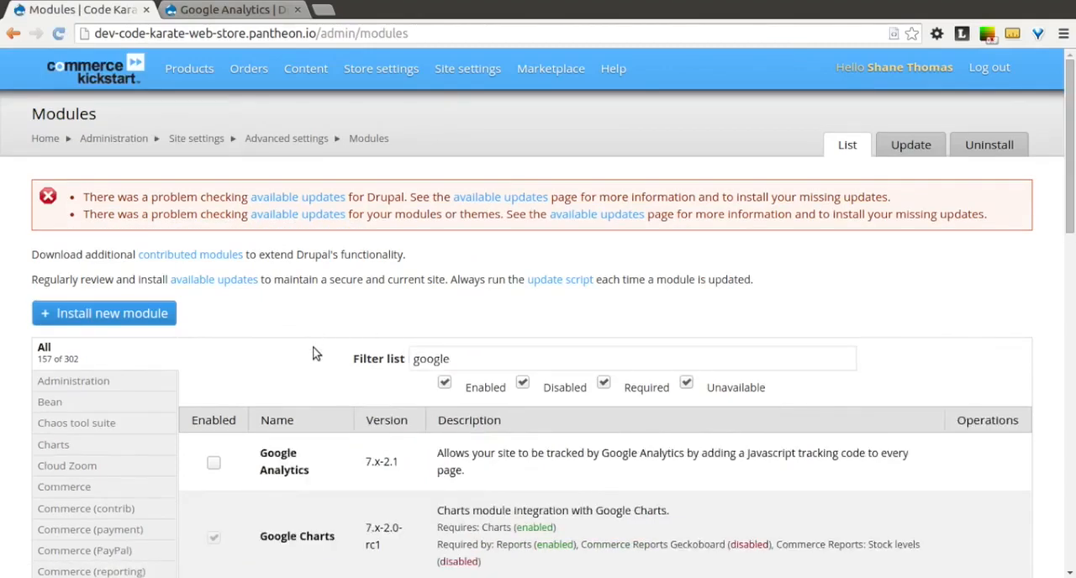
scroll(315, 358, "down", 3)
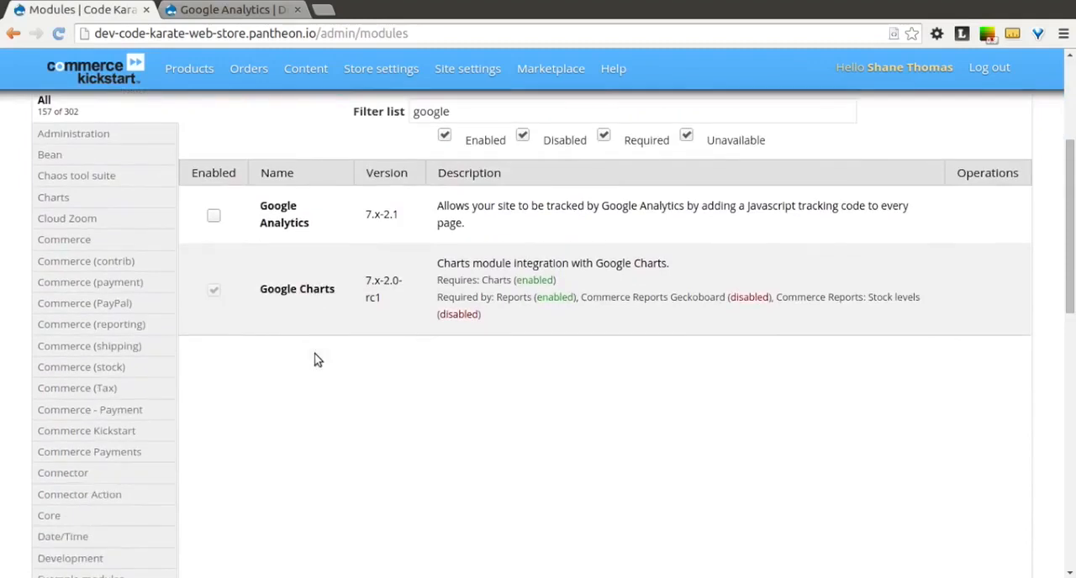
left_click(214, 218)
scroll(279, 468, "down", 10)
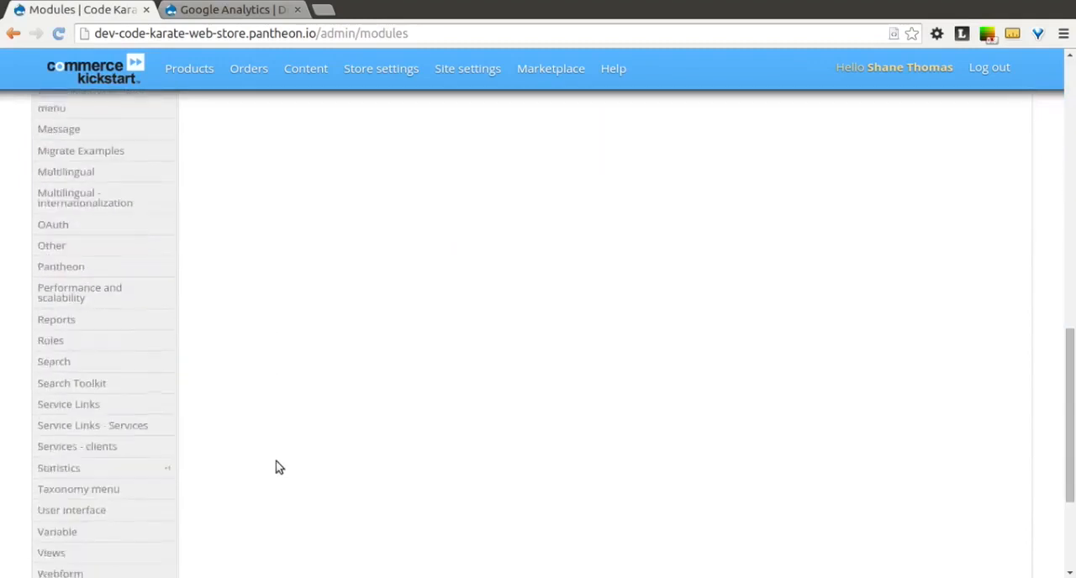
left_click(139, 412)
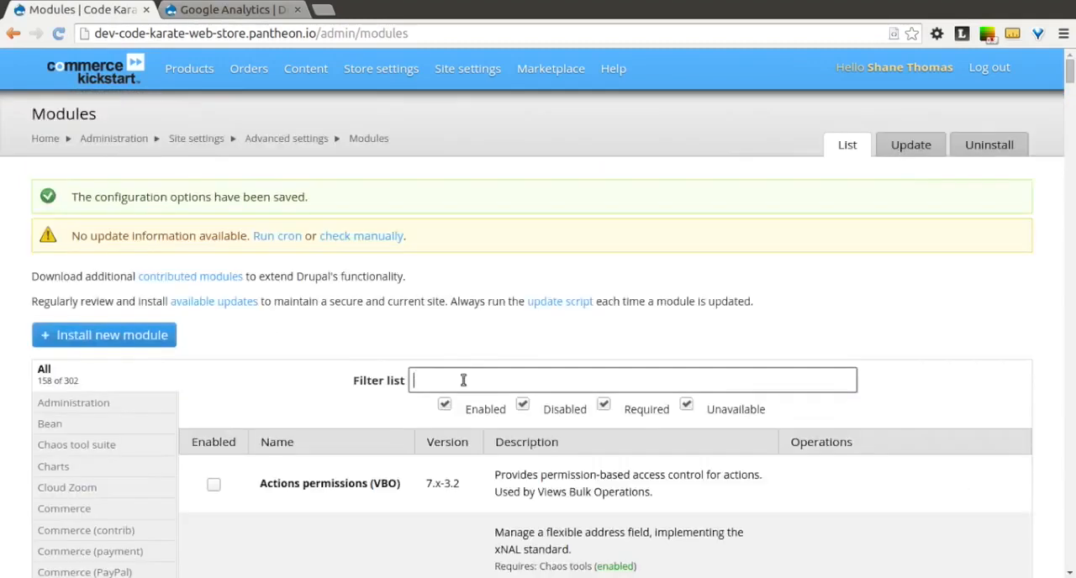
Step: Filter the module list by "google" again and open the configuration page of the Google Analytics module
left_click(463, 380)
type("google")
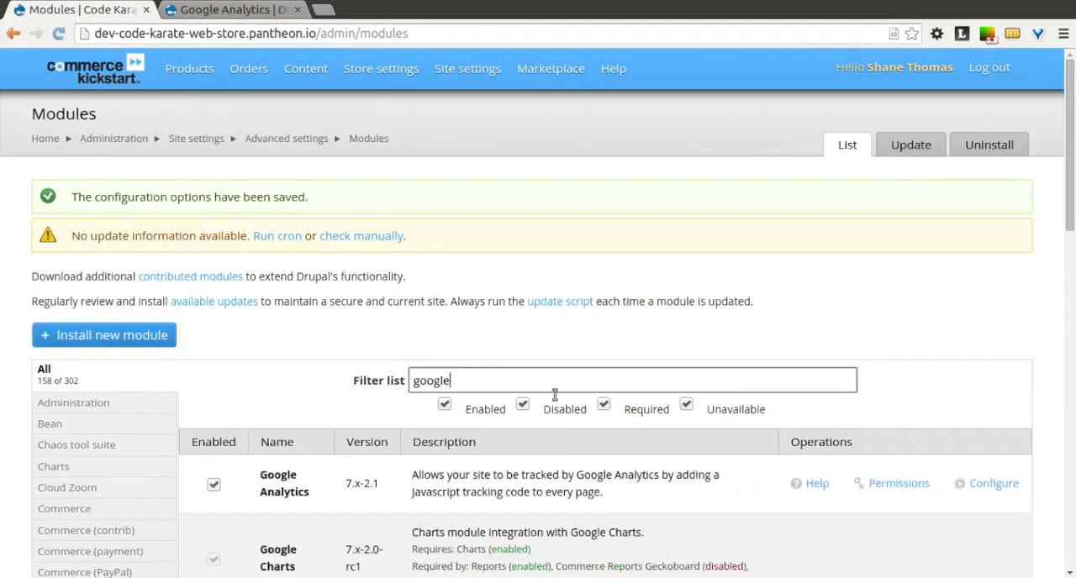
left_click(988, 487)
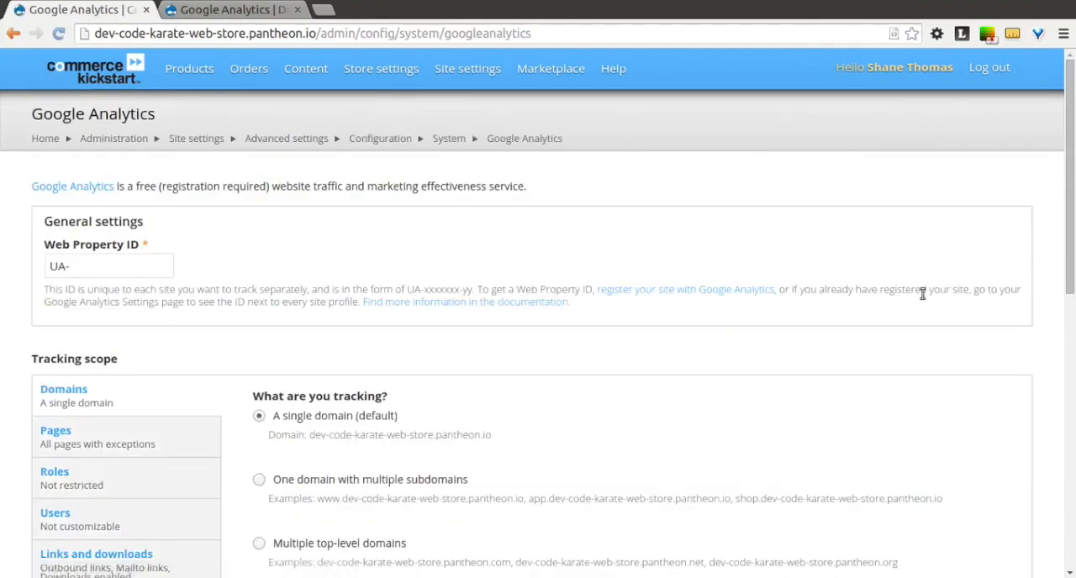
scroll(922, 294, "down", 2)
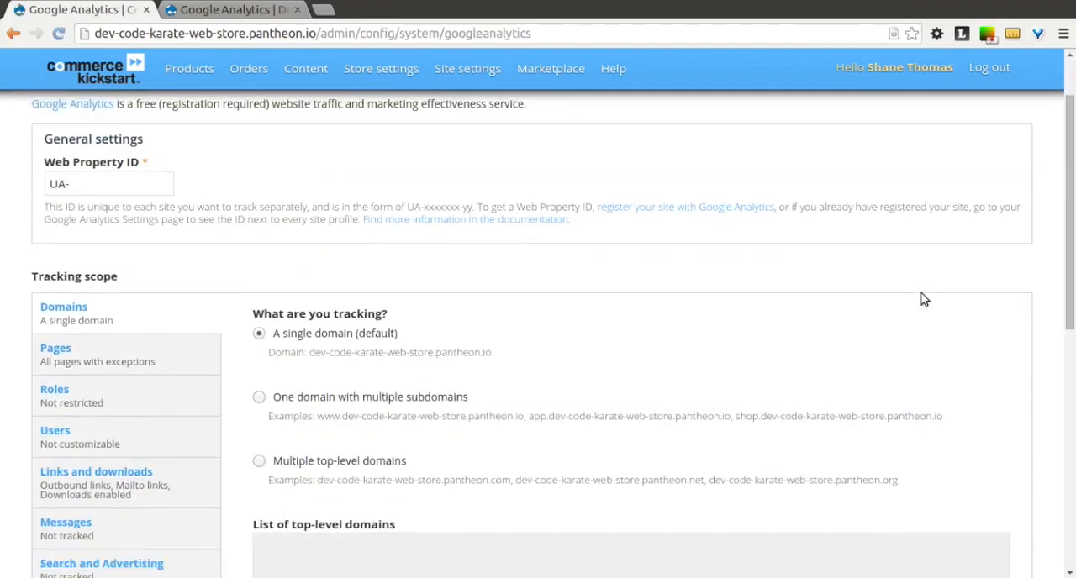
Step: Switch to Google Analytics, open the Tracking Code page of the Code Karate Store property and copy its tracking ID
left_click(109, 190)
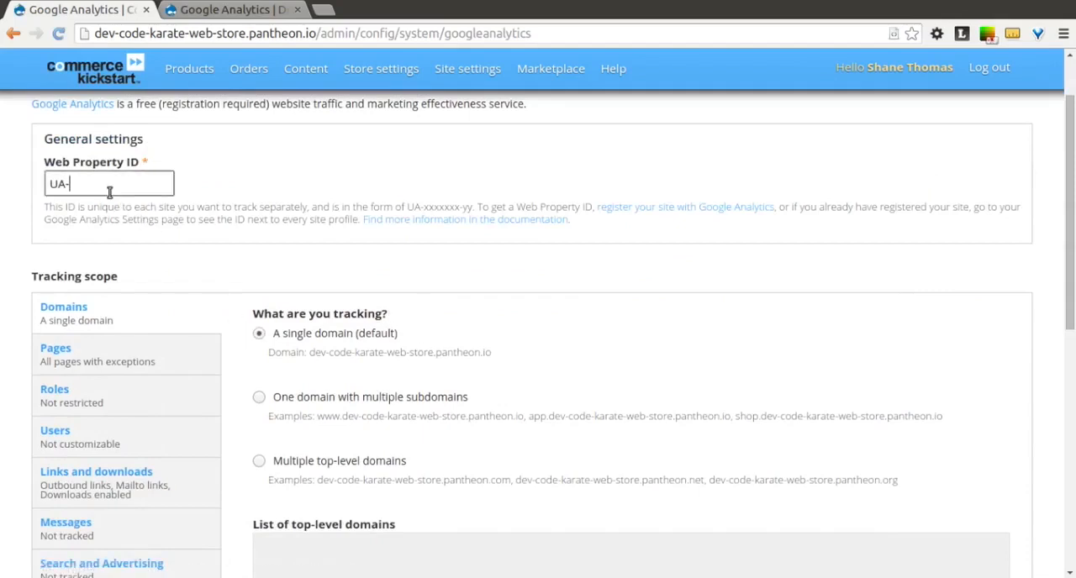
key("alt+Tab")
key("alt+shift+Tab")
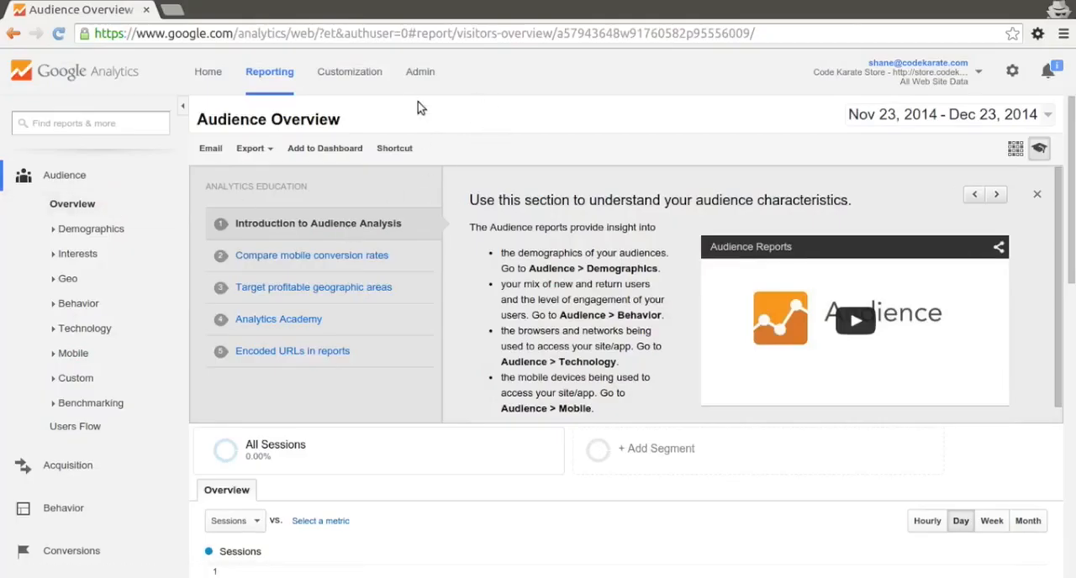
left_click(423, 72)
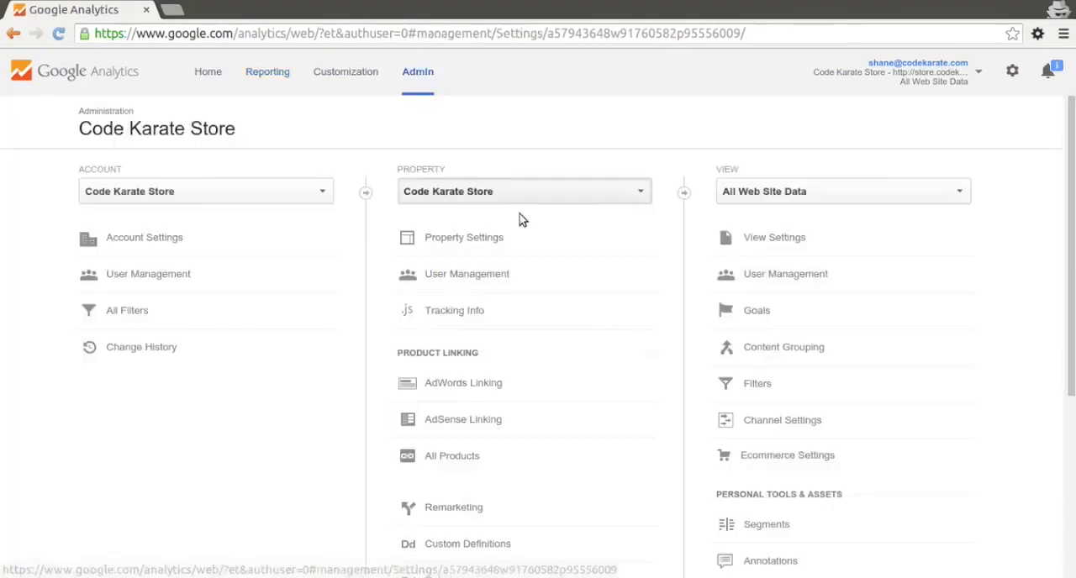
scroll(387, 267, "down", 1)
scroll(386, 267, "down", 3)
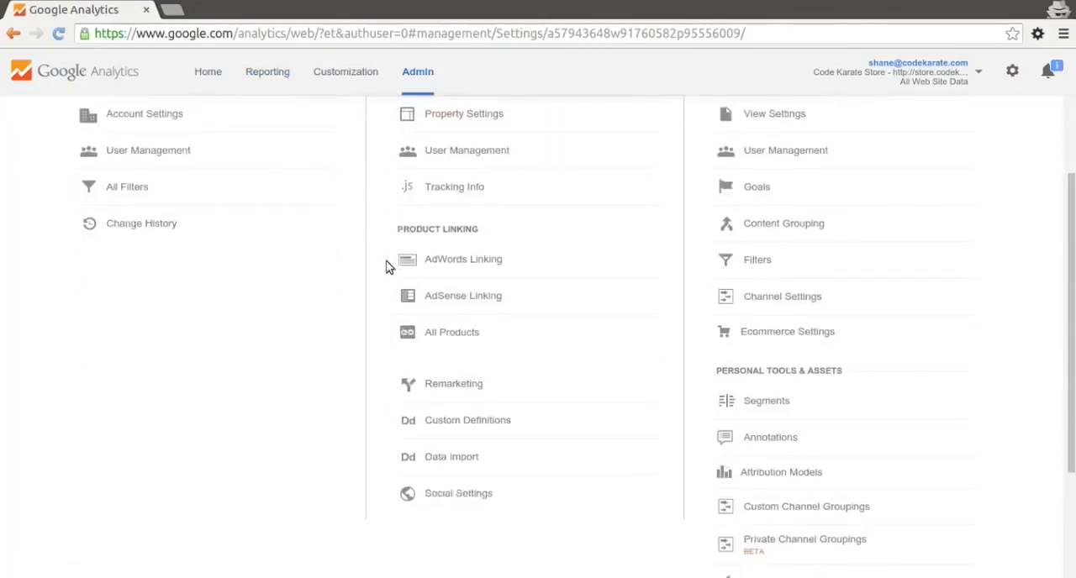
scroll(387, 267, "up", 2)
scroll(387, 267, "up", 2)
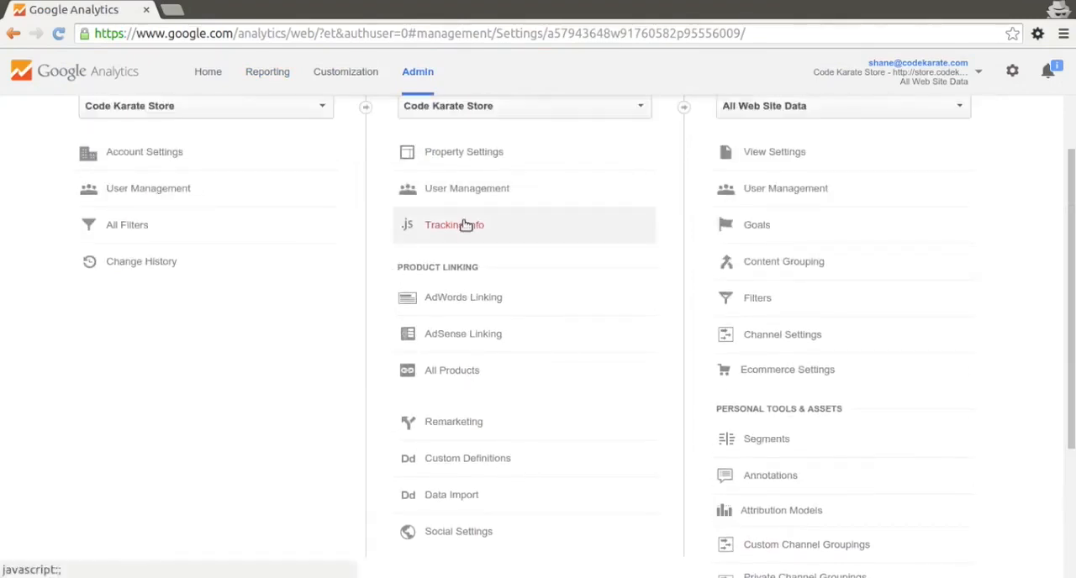
left_click(465, 226)
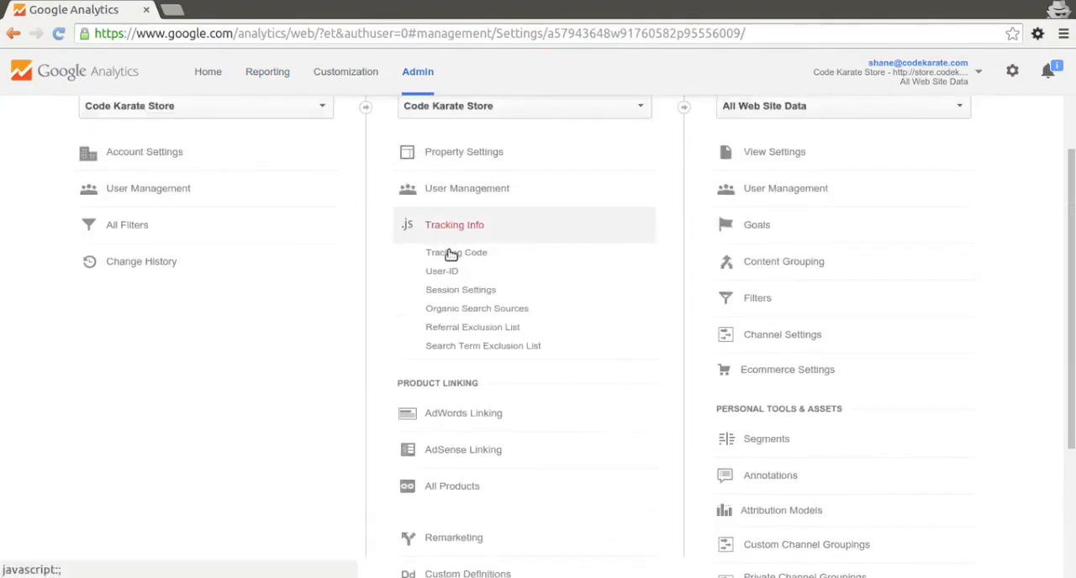
left_click(452, 255)
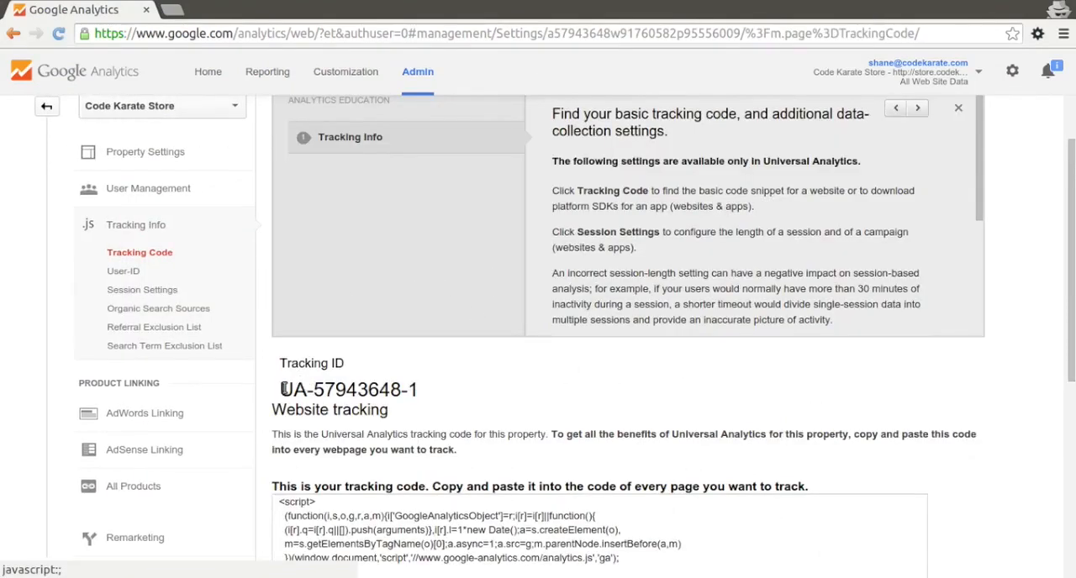
left_click_drag(283, 388, 415, 389)
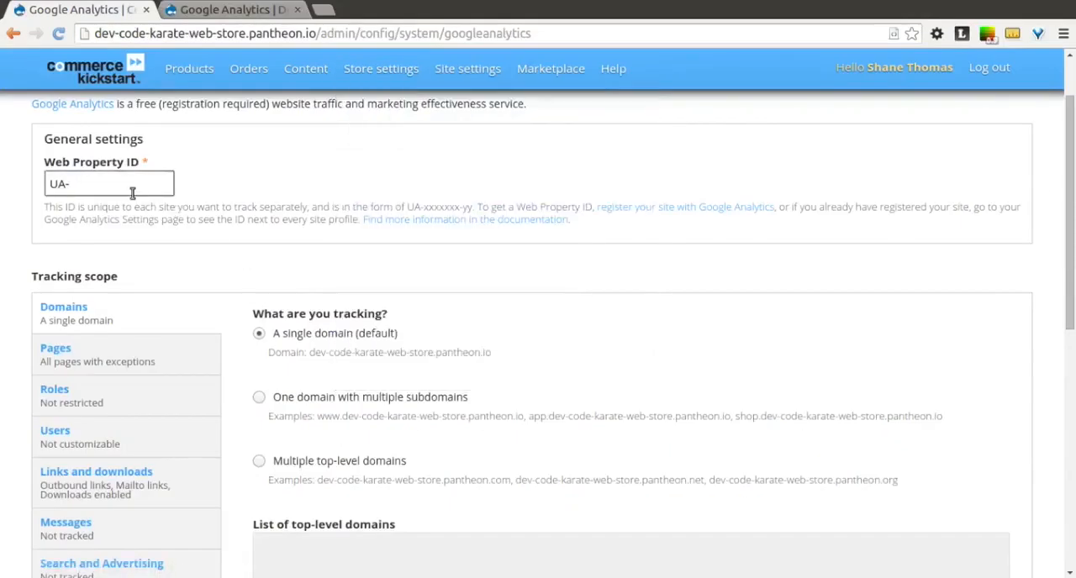
Step: Set the module's Web Property ID to the copied tracking ID, keeping only one UA- prefix
type("UA-57943648-1")
key("shift+Right")
key("shift+Right")
key("Delete")
Step: Review the Pages and Privacy tracking scope settings and save the Google Analytics module configuration
scroll(367, 198, "down", 3)
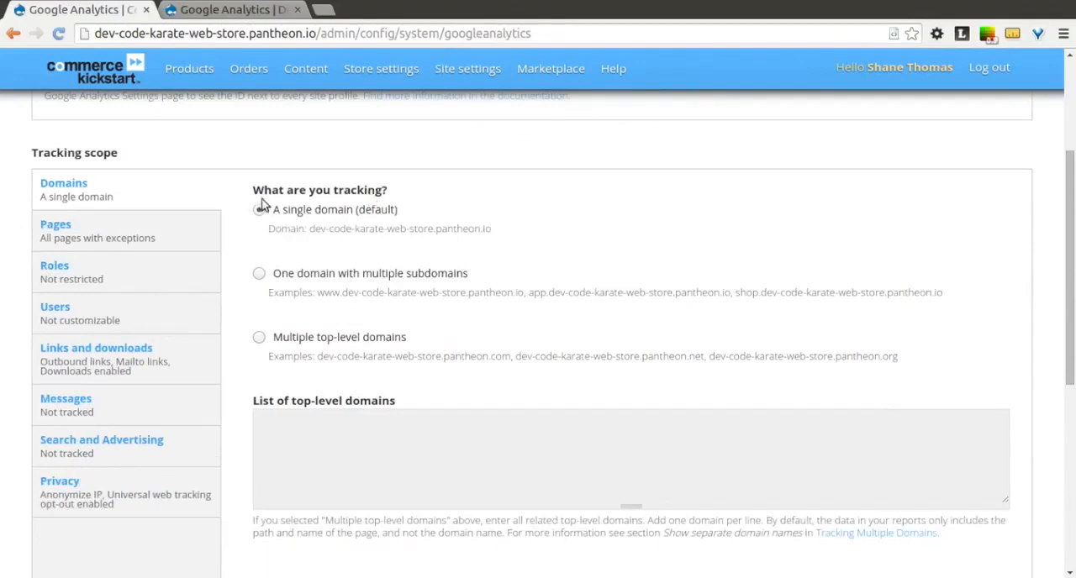
left_click(148, 249)
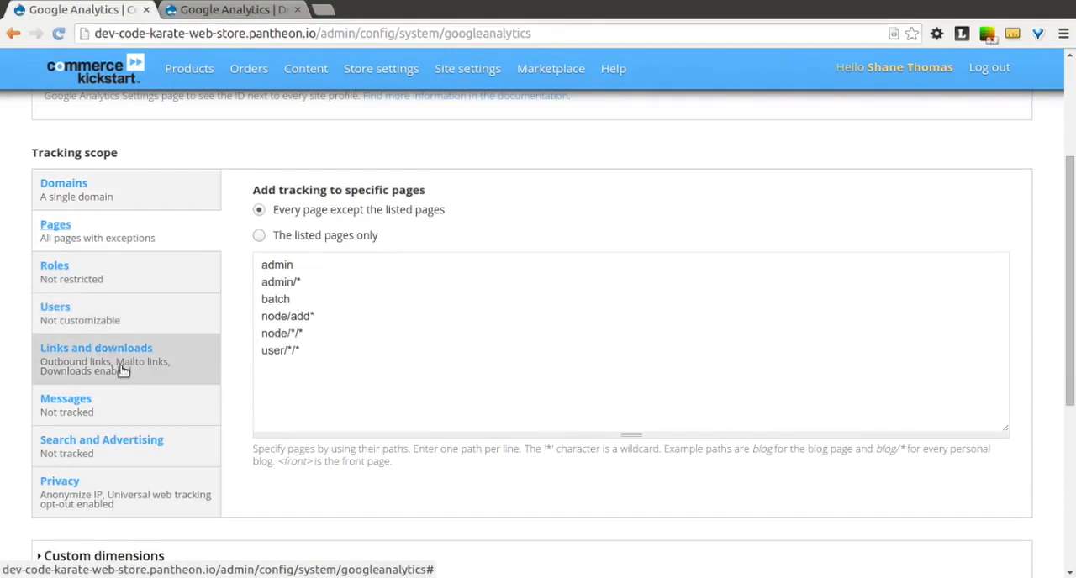
scroll(130, 396, "down", 2)
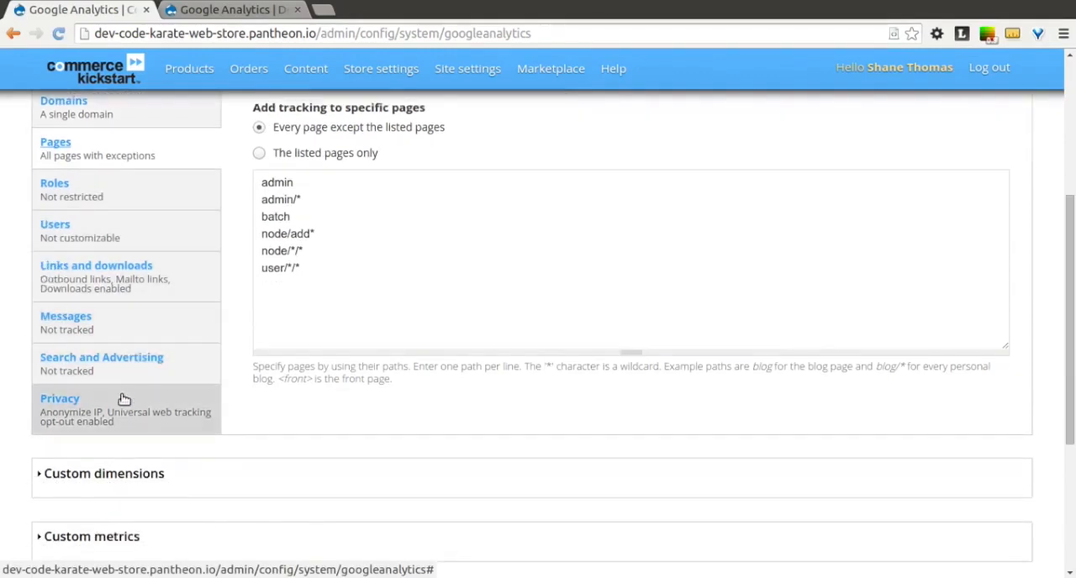
left_click(122, 410)
scroll(271, 359, "up", 3)
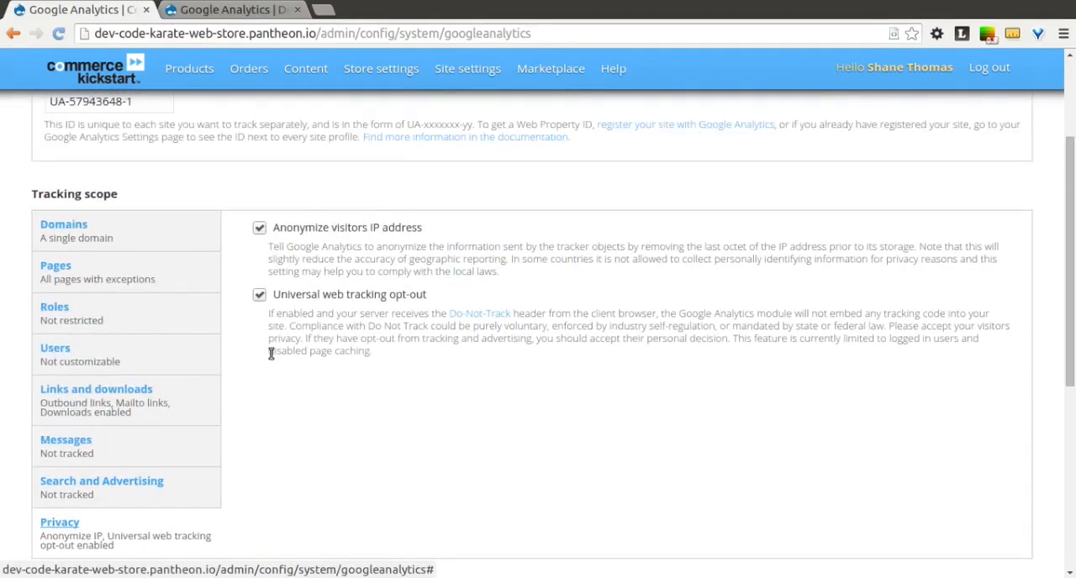
scroll(271, 359, "down", 2)
scroll(350, 382, "down", 3)
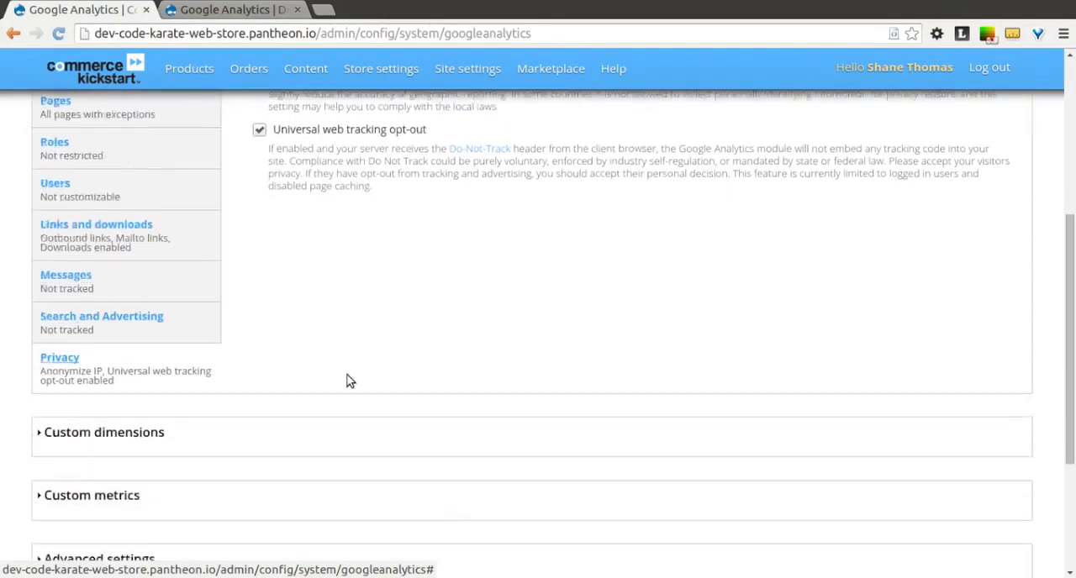
scroll(351, 382, "down", 3)
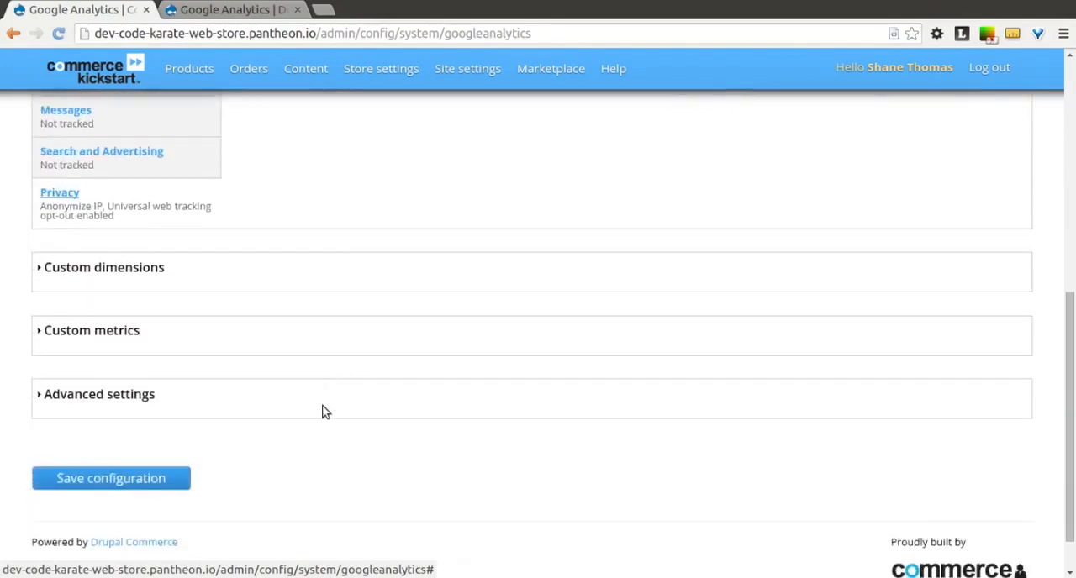
left_click(181, 479)
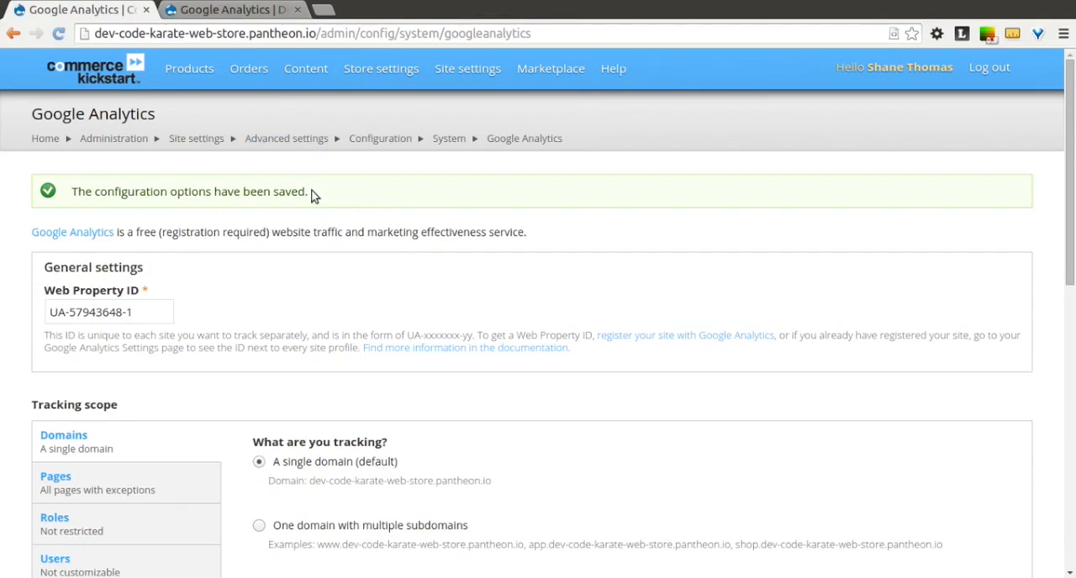
Step: Search the web for "commerce google analytics" in a new browser tab and open the Commerce Google Analytics project page on Drupal.org
left_click(325, 10)
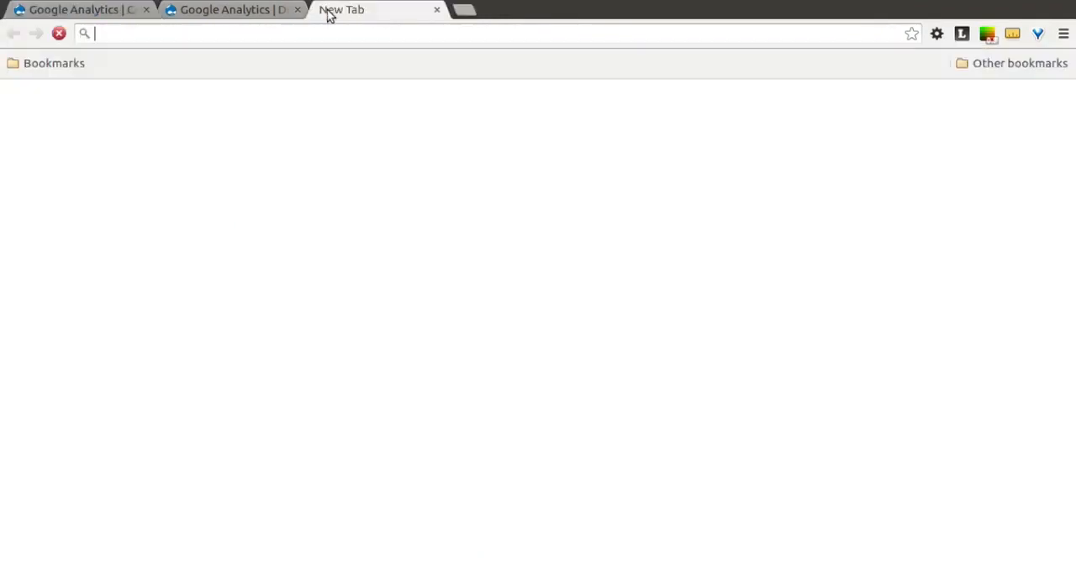
type("commerce ")
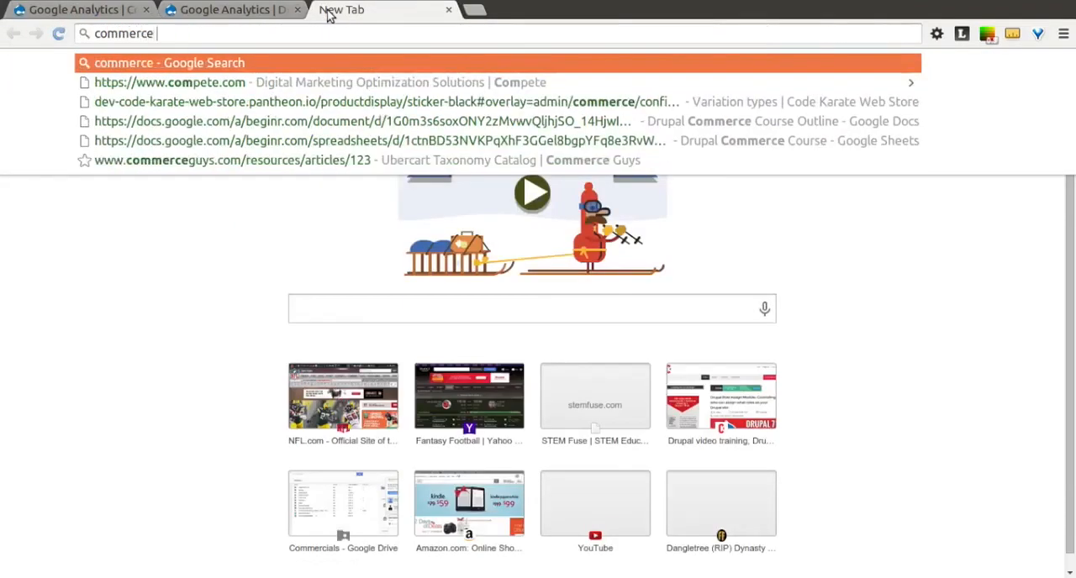
type("google anal")
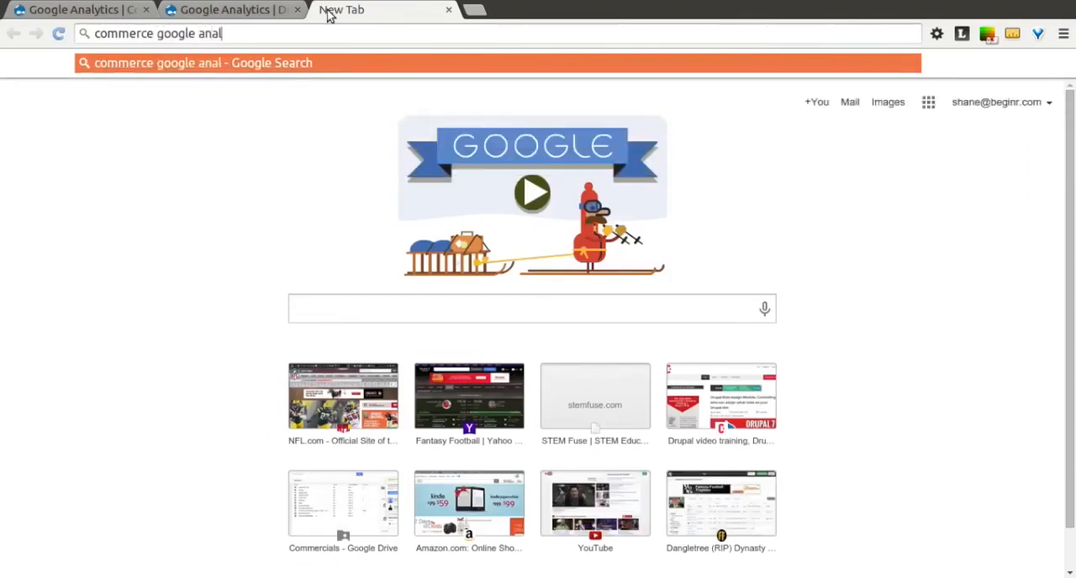
type("ytics")
key("Return")
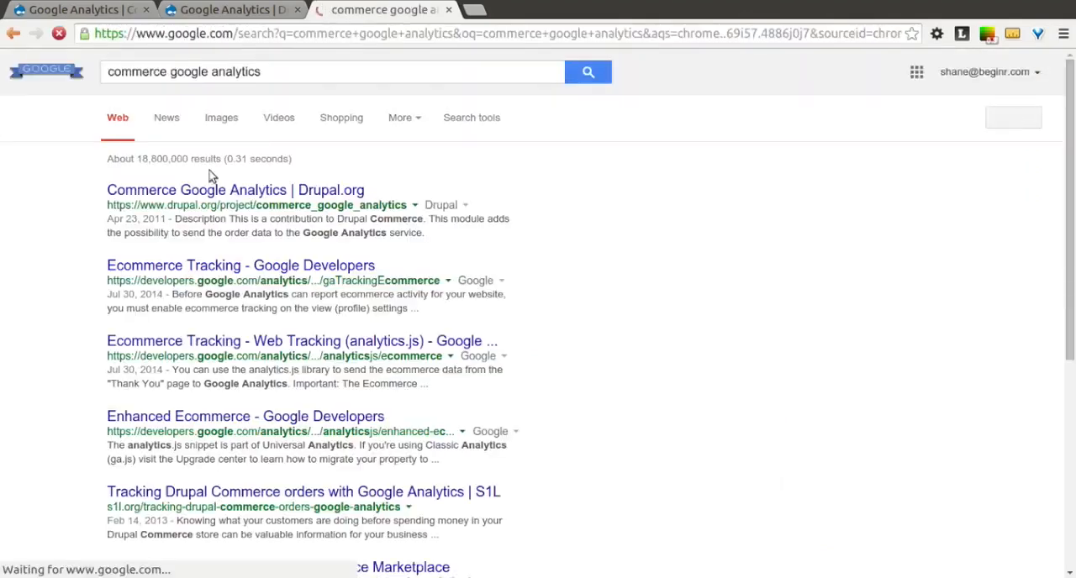
left_click(164, 195)
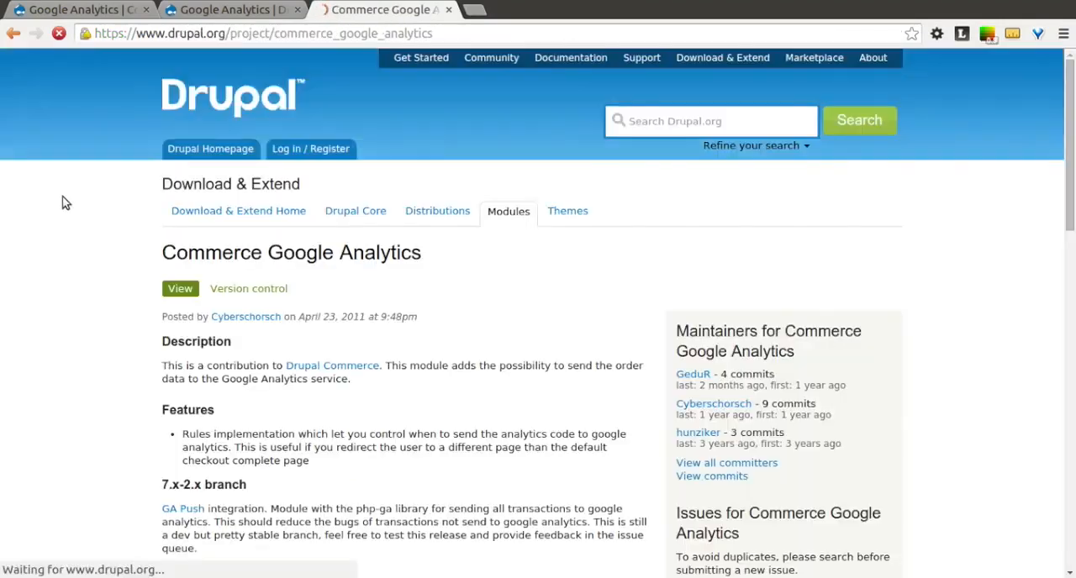
Step: Copy the link address of the recommended 7.x-1.1 tar.gz release of Commerce Google Analytics
scroll(66, 203, "down", 5)
scroll(65, 203, "down", 10)
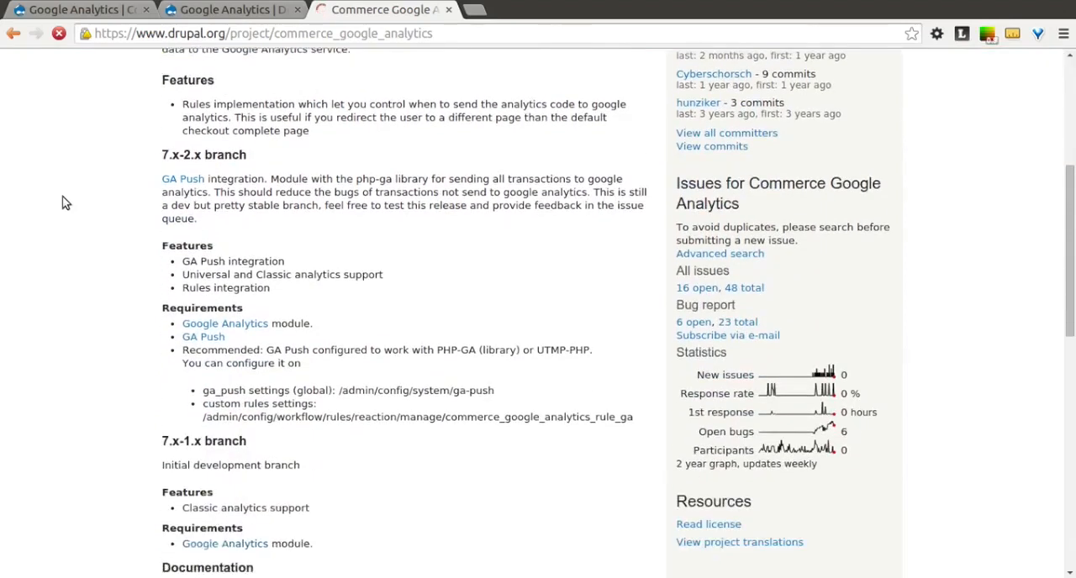
scroll(66, 203, "down", 1)
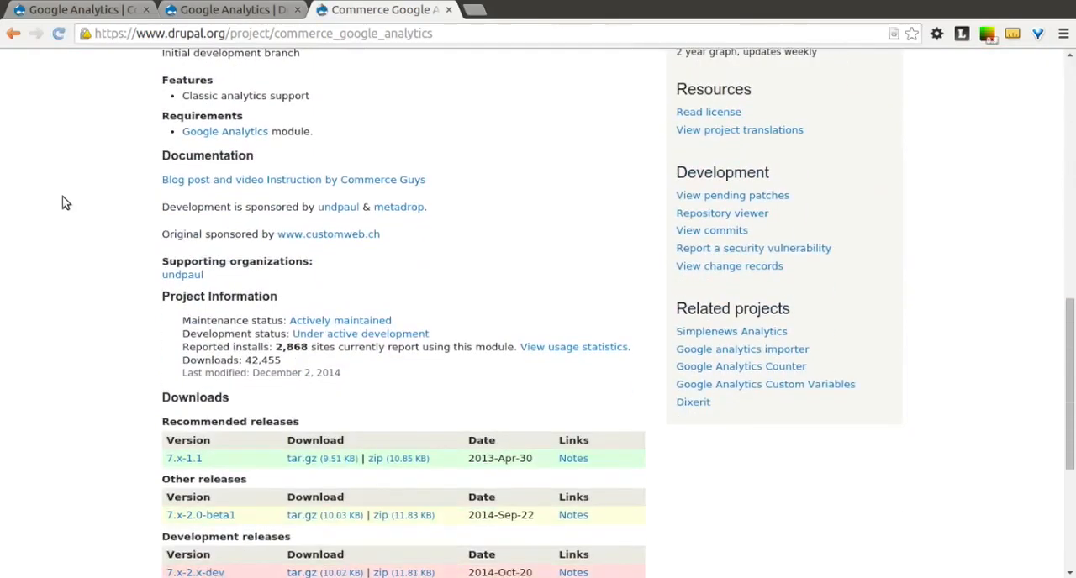
right_click(324, 459)
left_click(395, 392)
Step: Return to the store's admin site and open the Install new module page from its module list
left_click(108, 11)
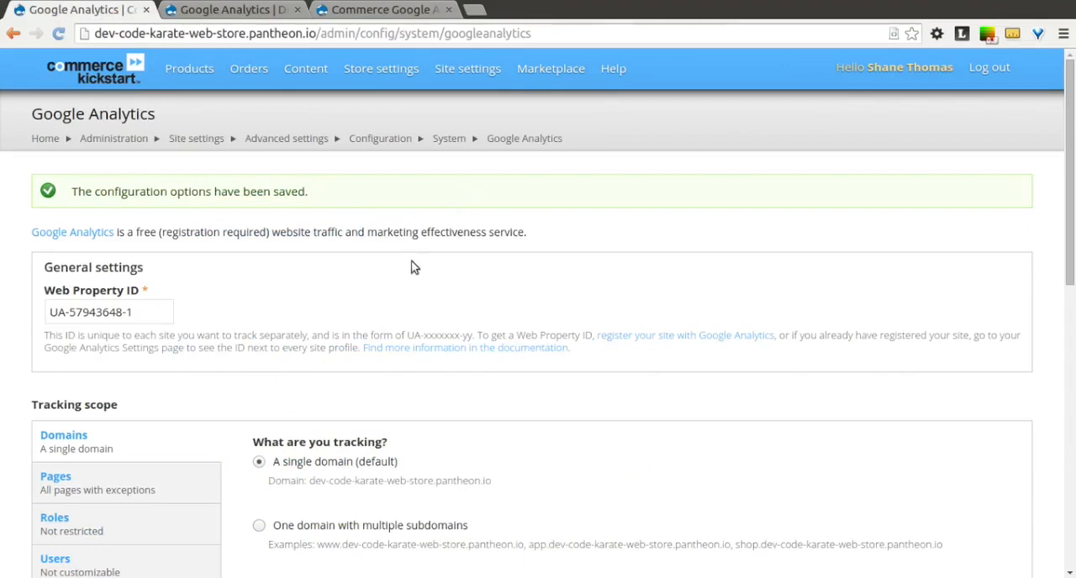
mouse_move(382, 71)
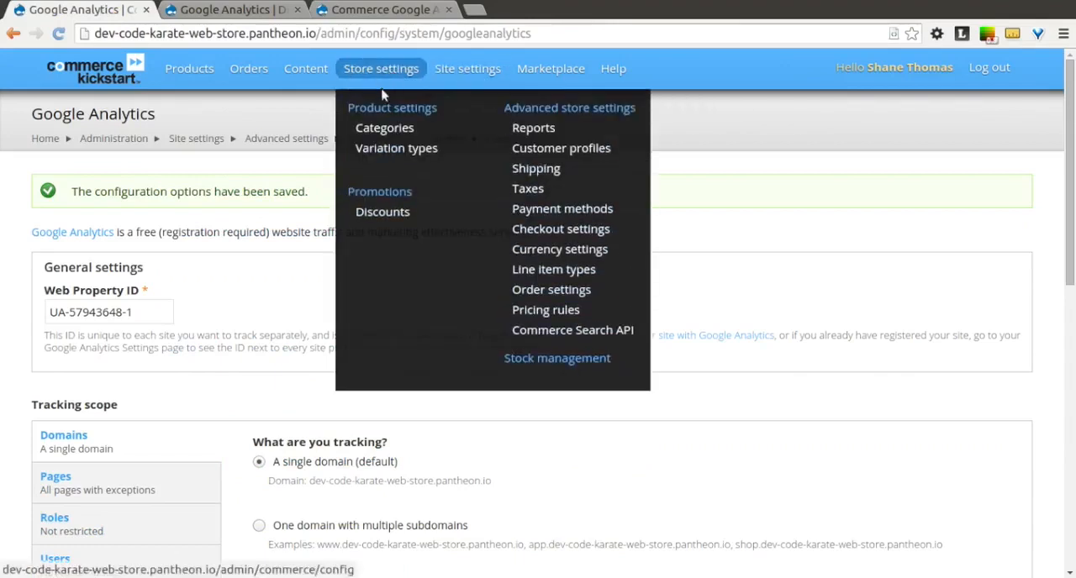
mouse_move(461, 69)
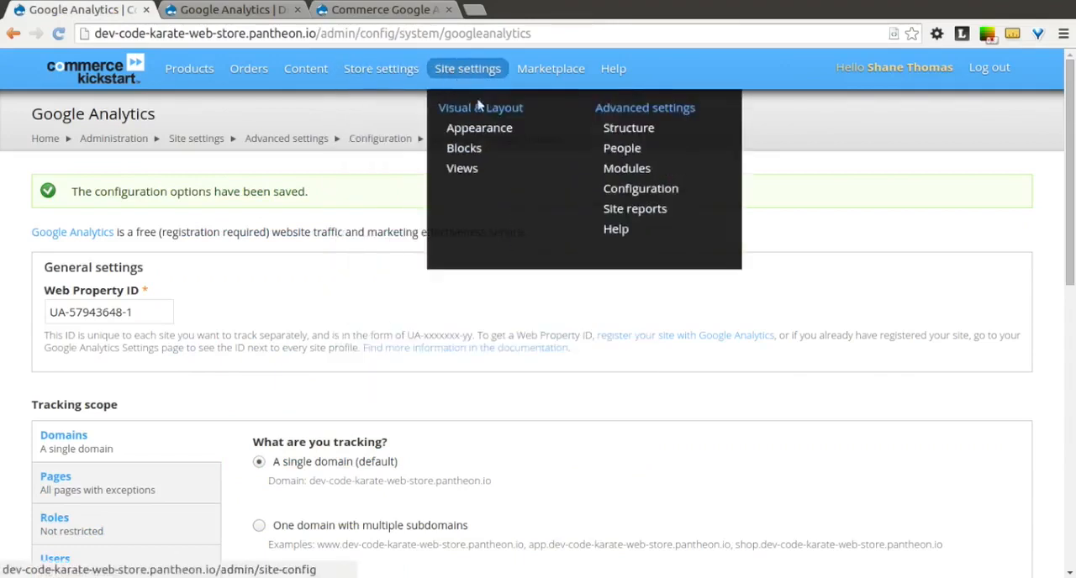
left_click(619, 168)
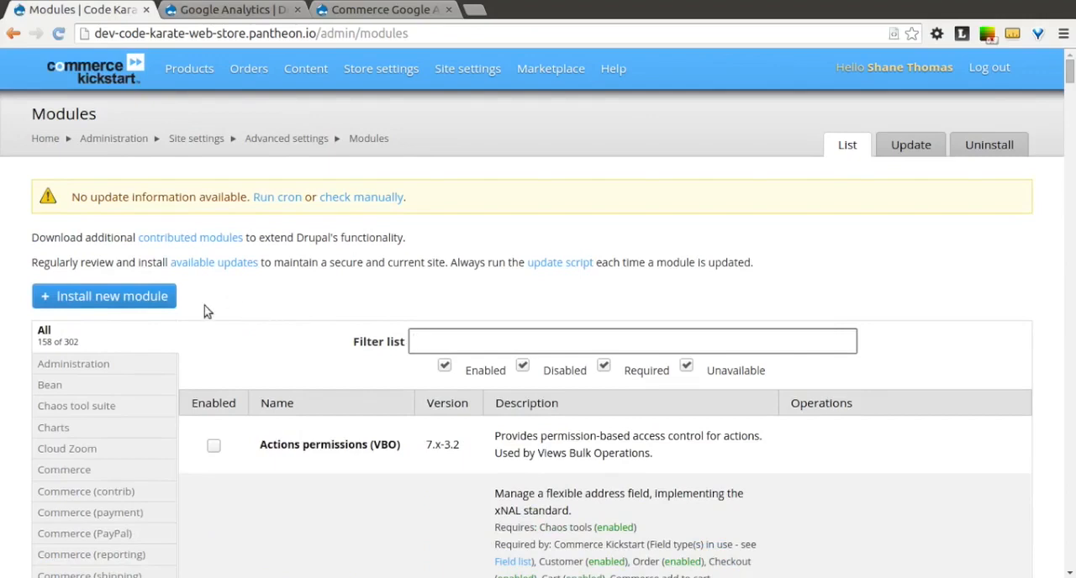
left_click(157, 303)
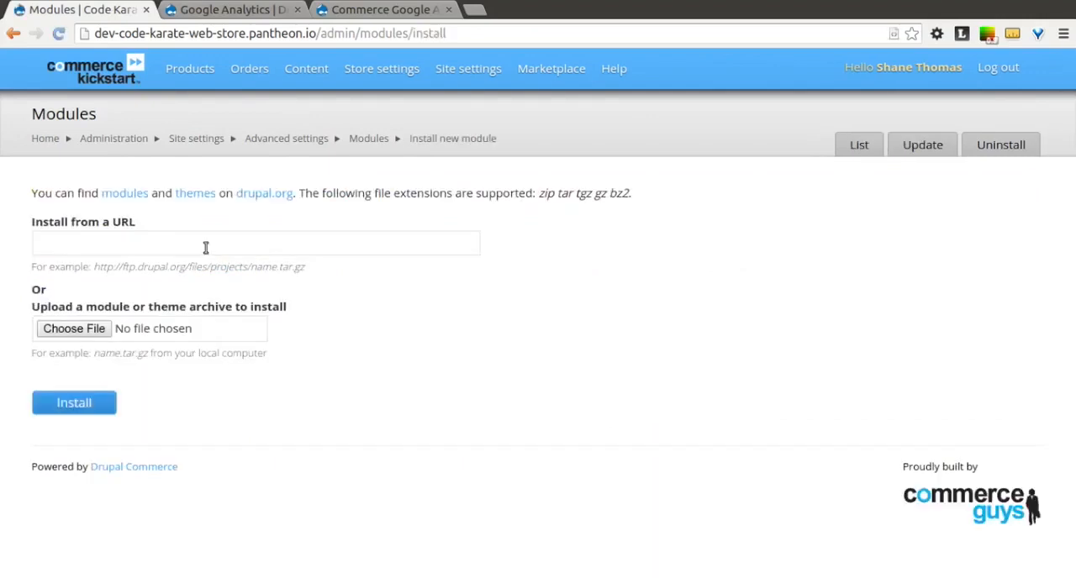
left_click(204, 245)
type("http://ftp.drupal.org/files/projects/commerce_google_analytics-7.x-1.1.tar.gz")
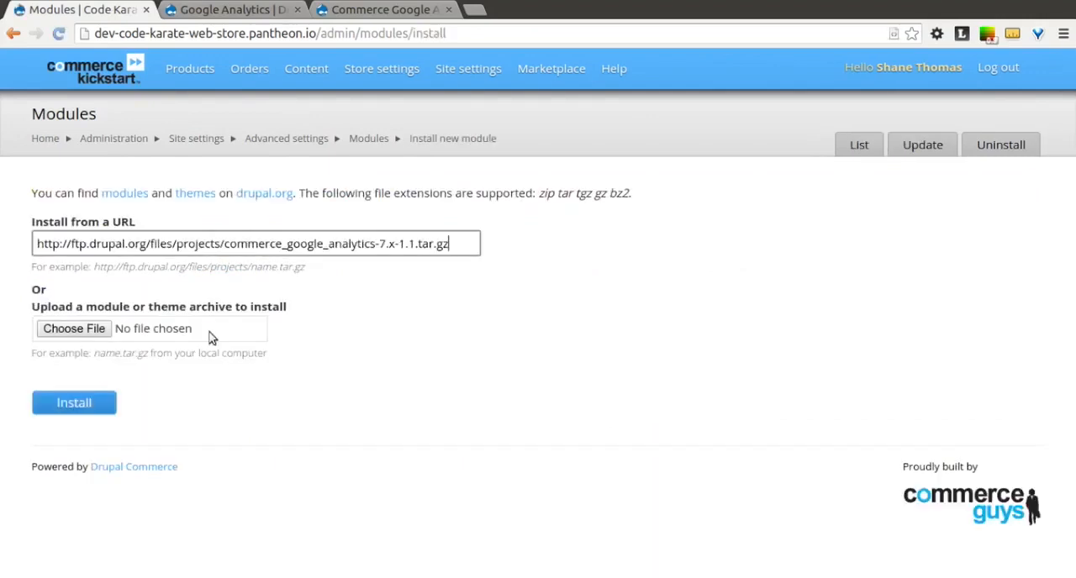
left_click(107, 402)
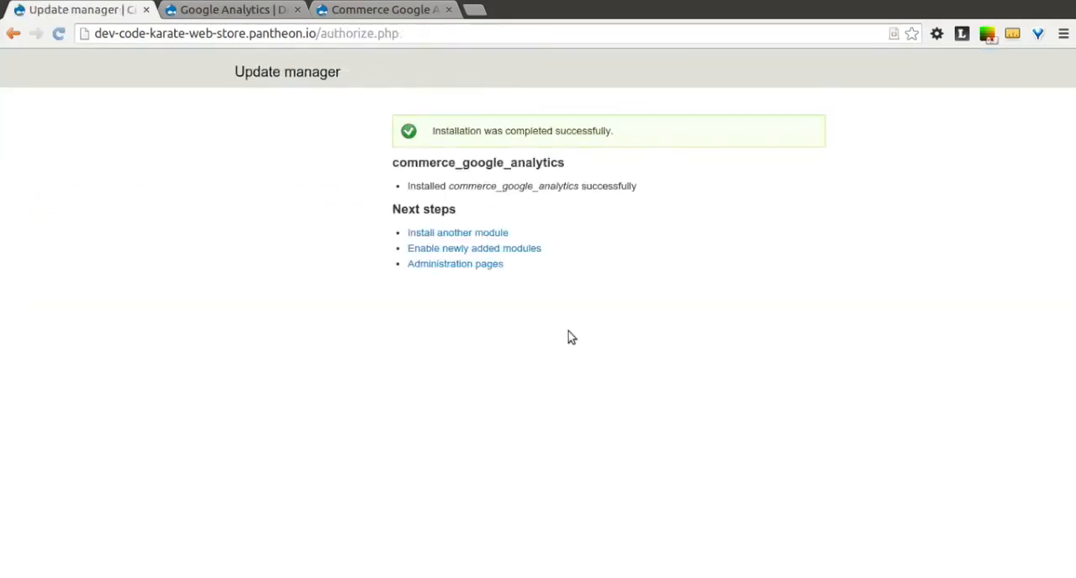
Step: Go on to enabling newly added modules, filter the list by "commerce google", enable Commerce Google Analytics and save the configuration
left_click(515, 255)
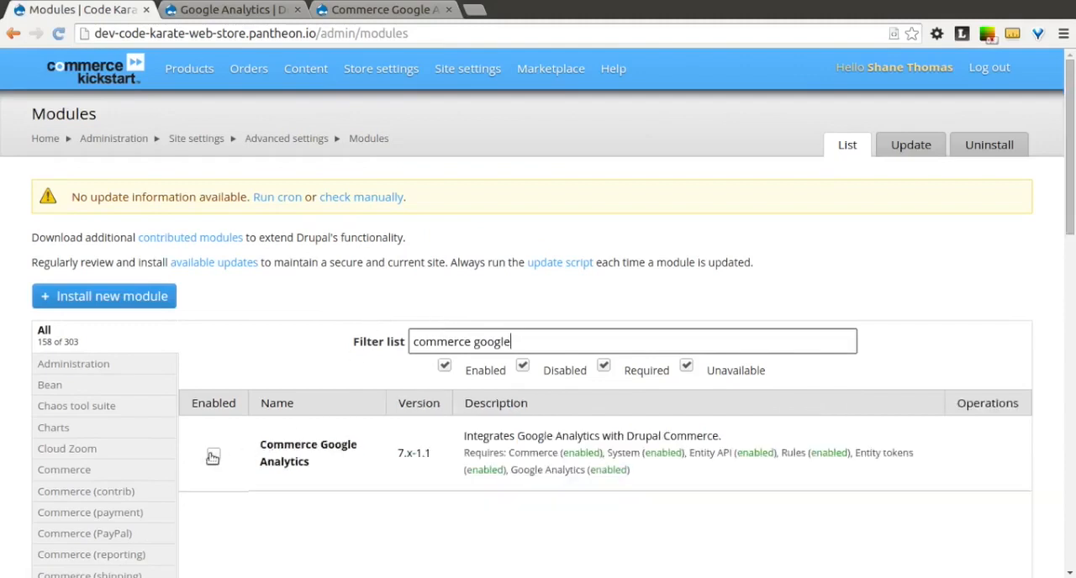
left_click(212, 456)
scroll(210, 459, "down", 12)
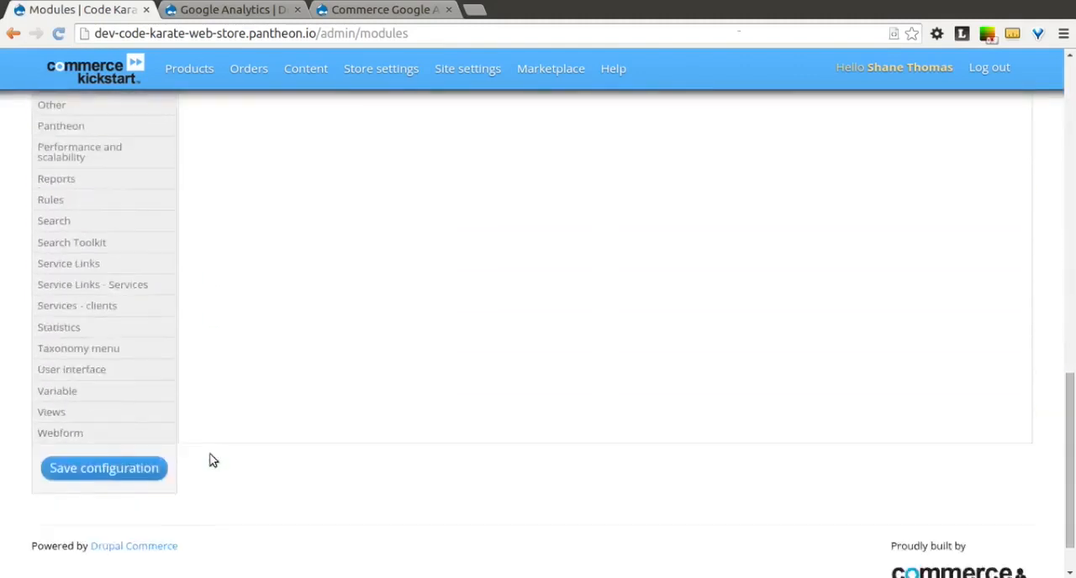
scroll(210, 459, "down", 1)
left_click(137, 410)
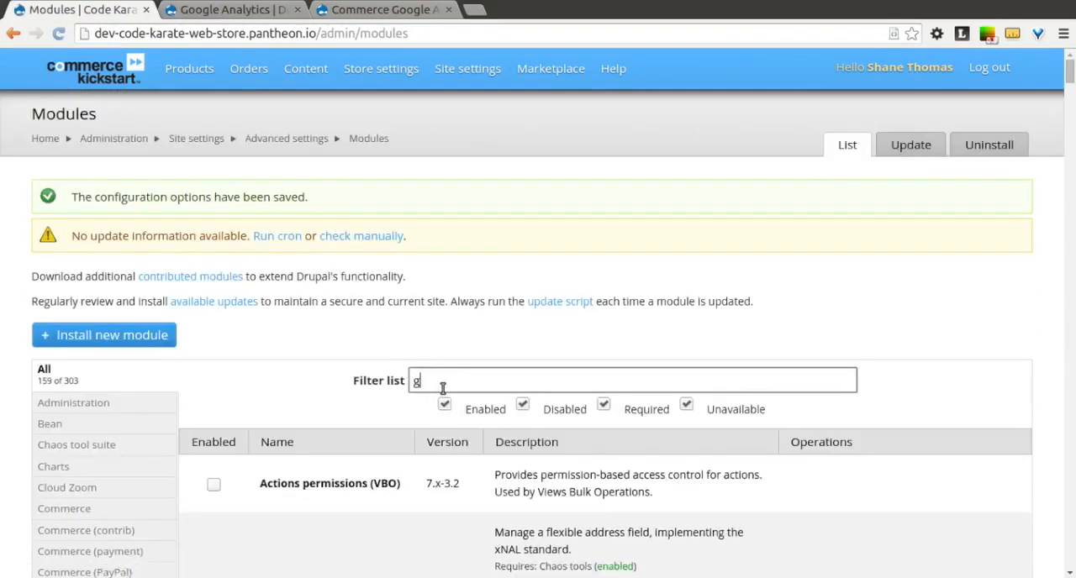
Step: Filter the module list by "google" and check the Commerce Google Analytics entry and its available operations
left_click(443, 387)
type("google")
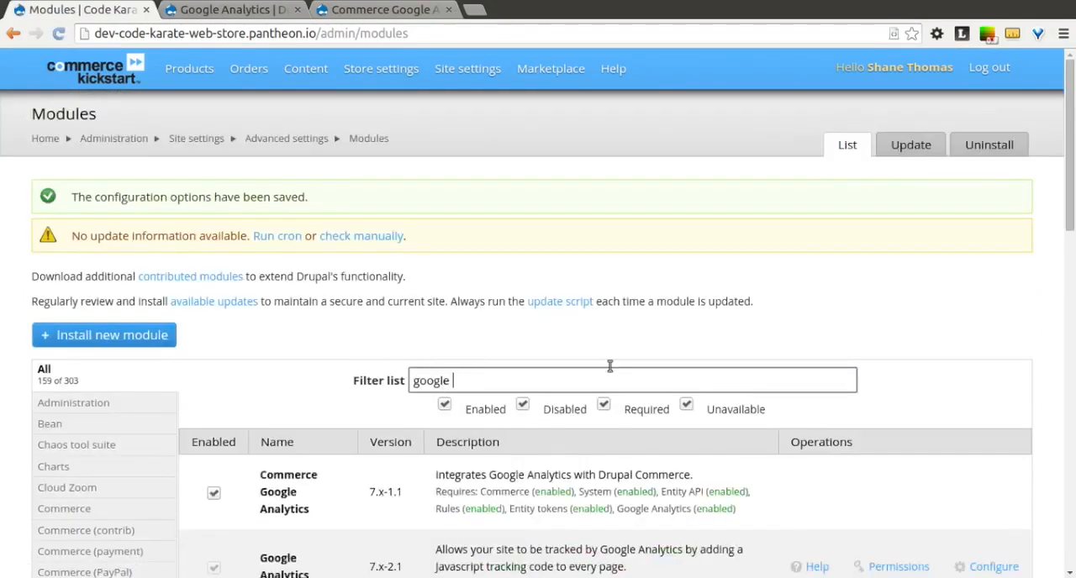
scroll(933, 355, "down", 3)
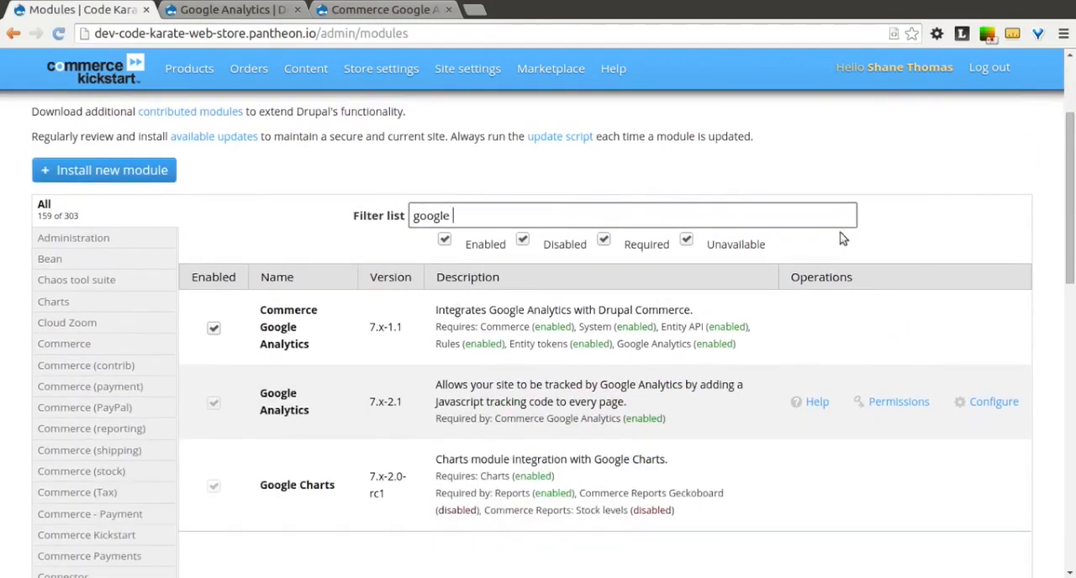
left_click(855, 254)
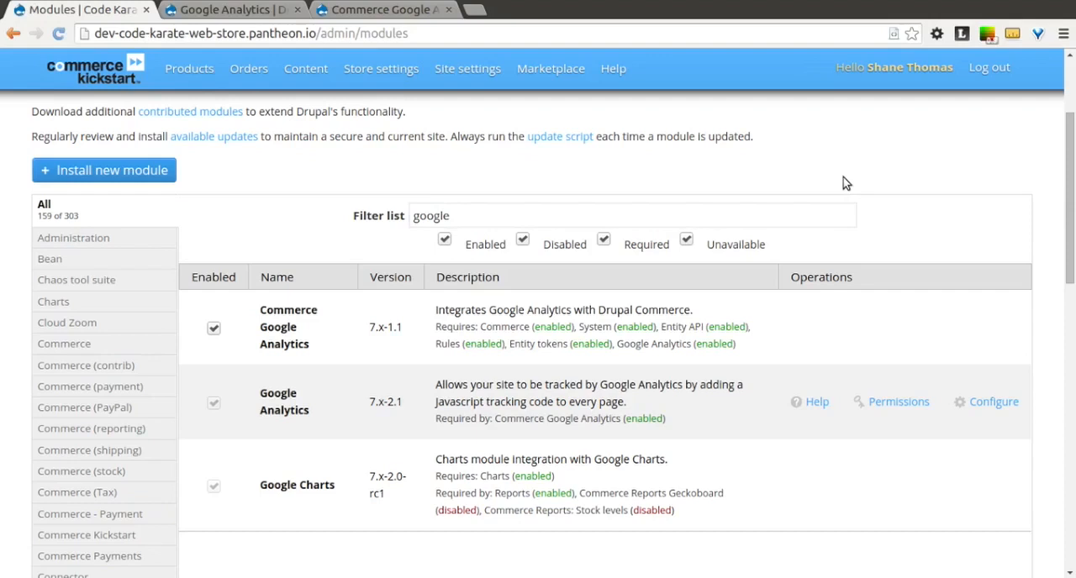
left_click_drag(261, 310, 309, 350)
left_click(305, 245)
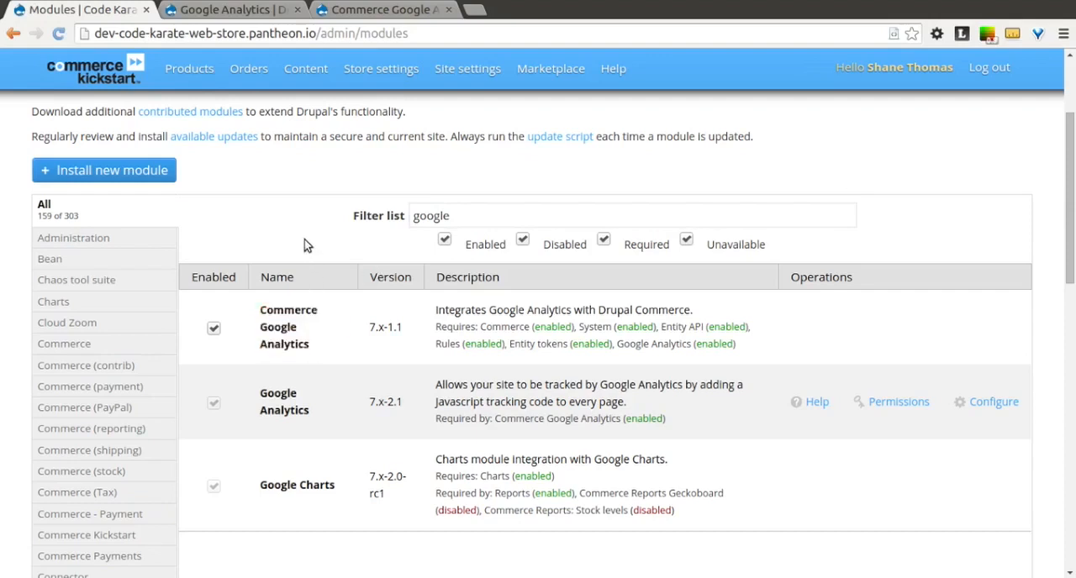